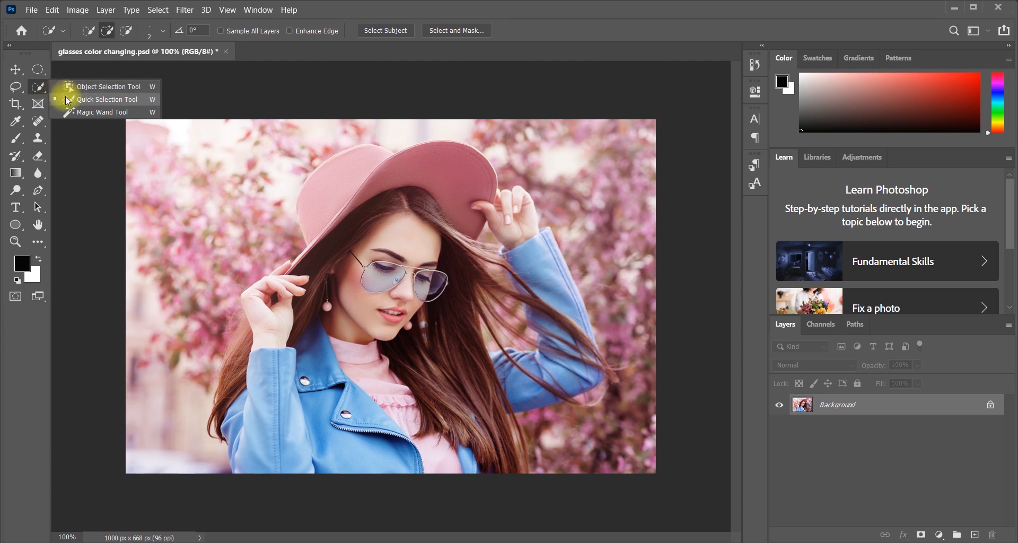
# - Select the sunglasses lens nearest the raised hat brim's left hand using the Quick Selection tool with a 15 px brush
pyautogui.click(108, 100)
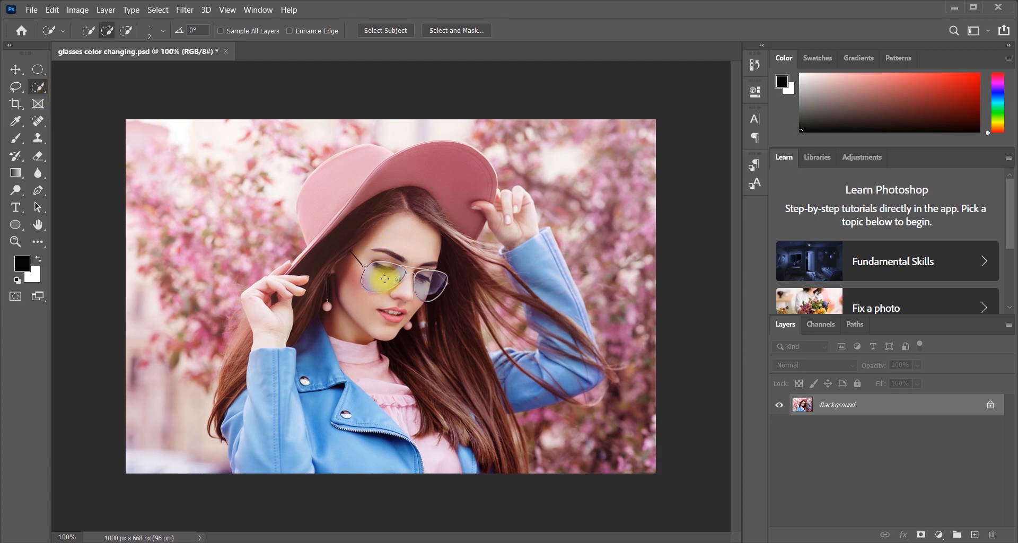
pyautogui.press(']')
pyautogui.press(']')
pyautogui.press(']')
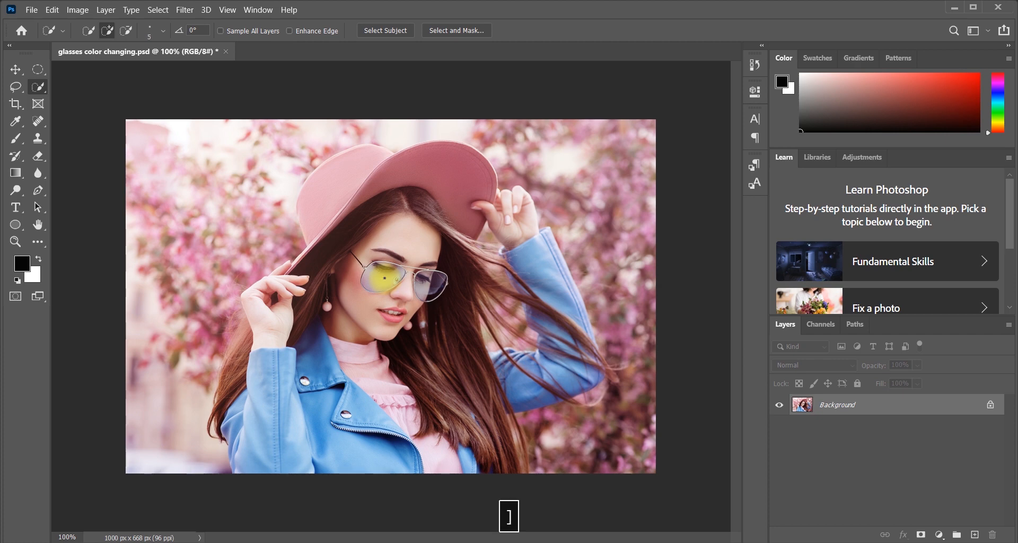
pyautogui.press(']')
pyautogui.press(']')
pyautogui.press(']')
pyautogui.press(']')
pyautogui.click(382, 280)
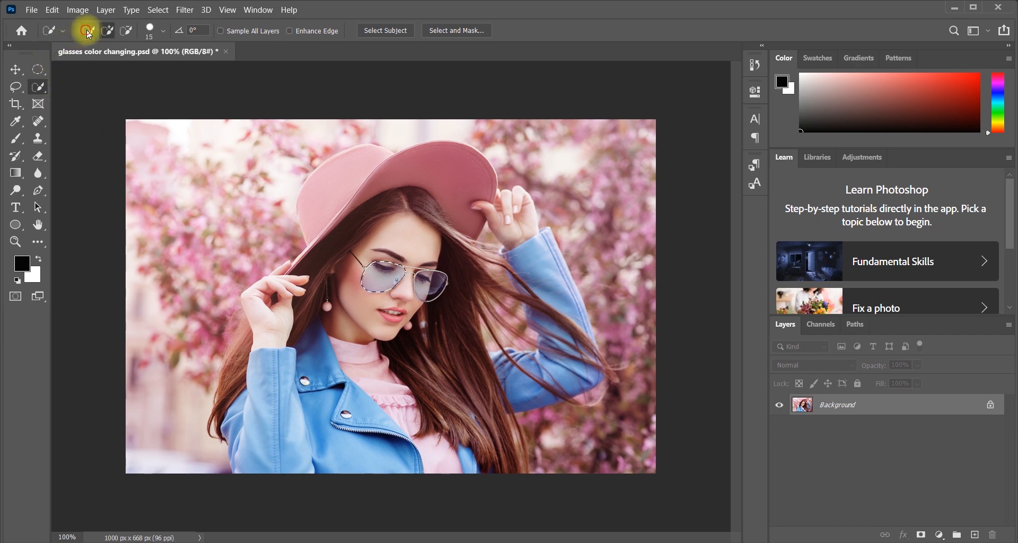
# - Add the second sunglasses lens to the selection and switch to the Move tool
pyautogui.click(108, 32)
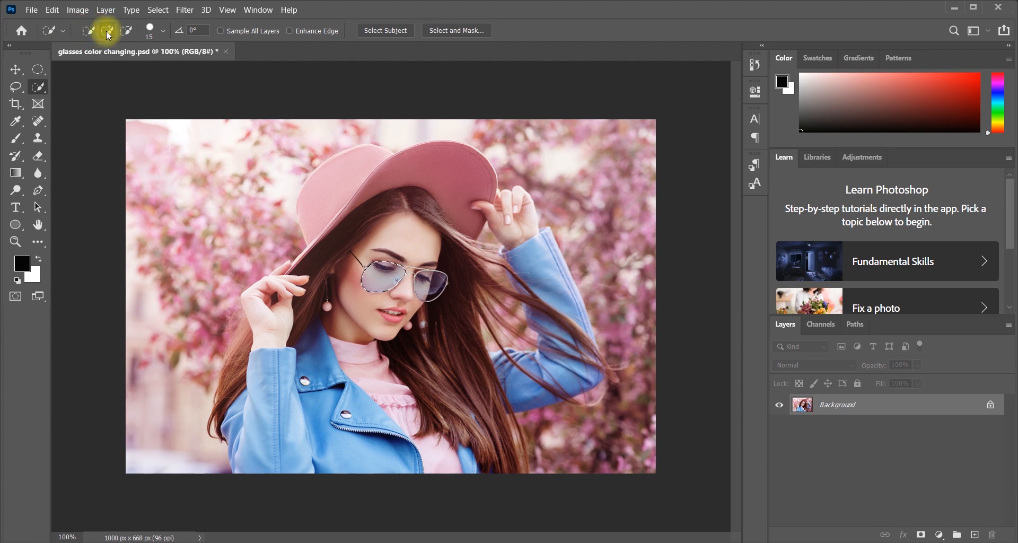
pyautogui.click(429, 286)
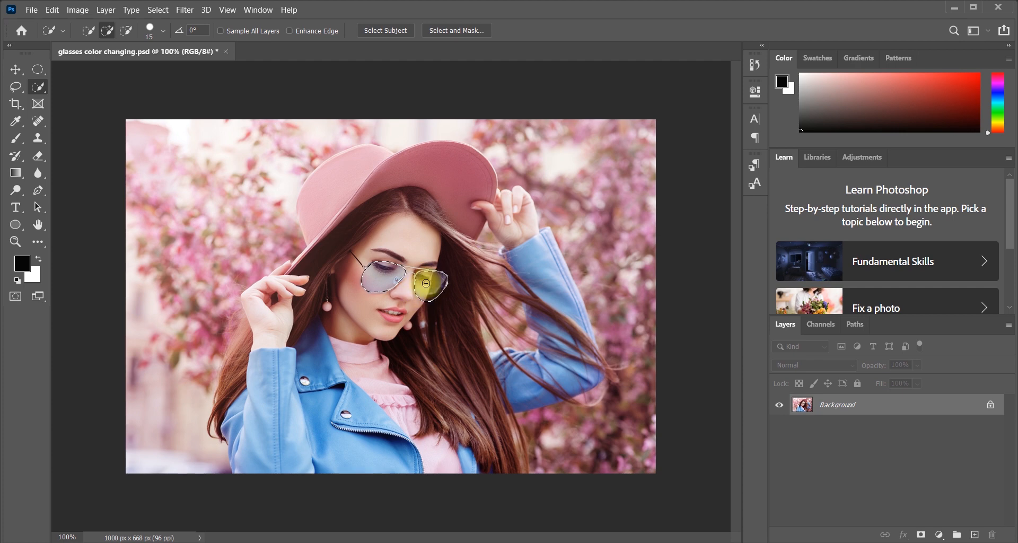
pyautogui.click(17, 70)
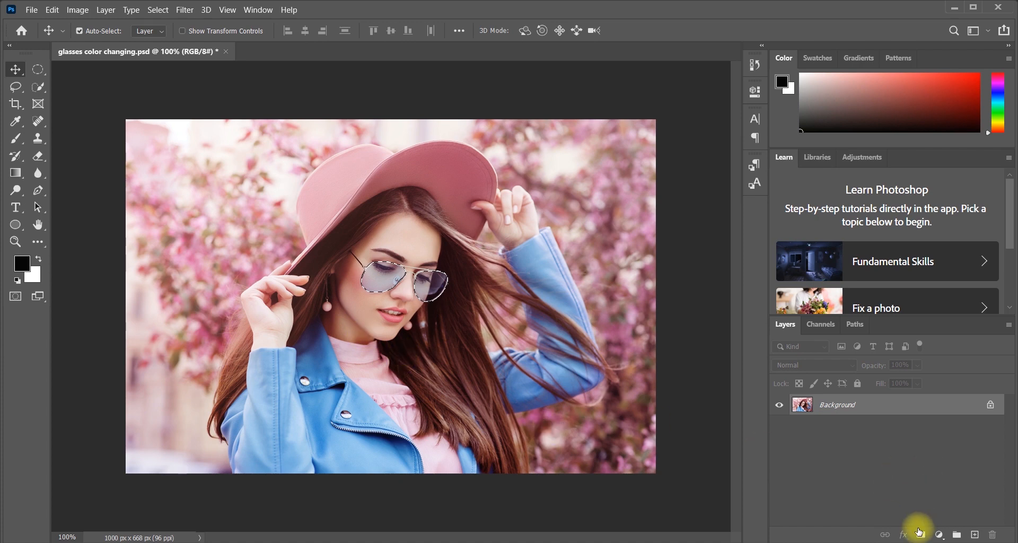
# - Add a Hue/Saturation adjustment layer for the selected lenses with Colorize enabled, hue 339, saturation 43 and lightness +8
pyautogui.click(940, 534)
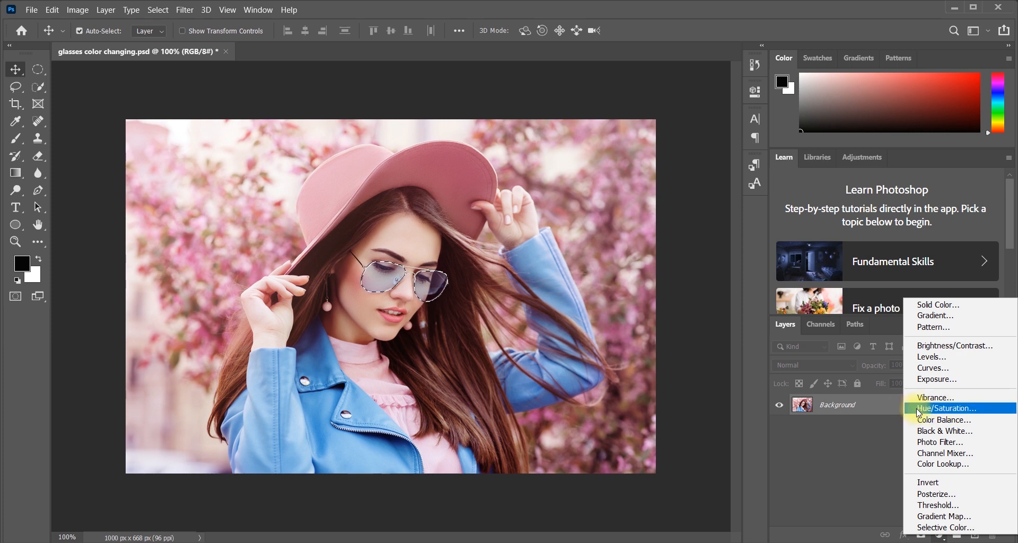
pyautogui.click(975, 406)
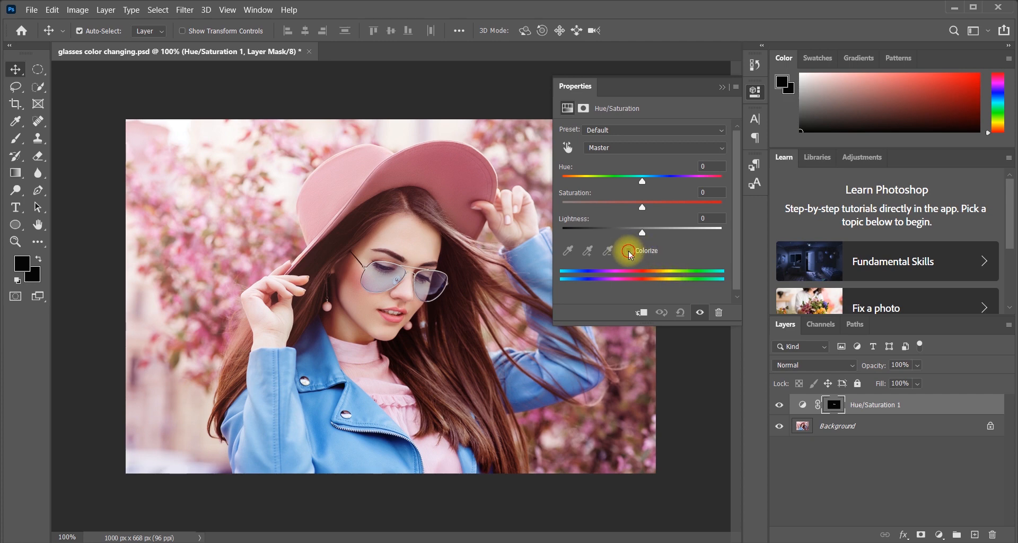
pyautogui.click(629, 251)
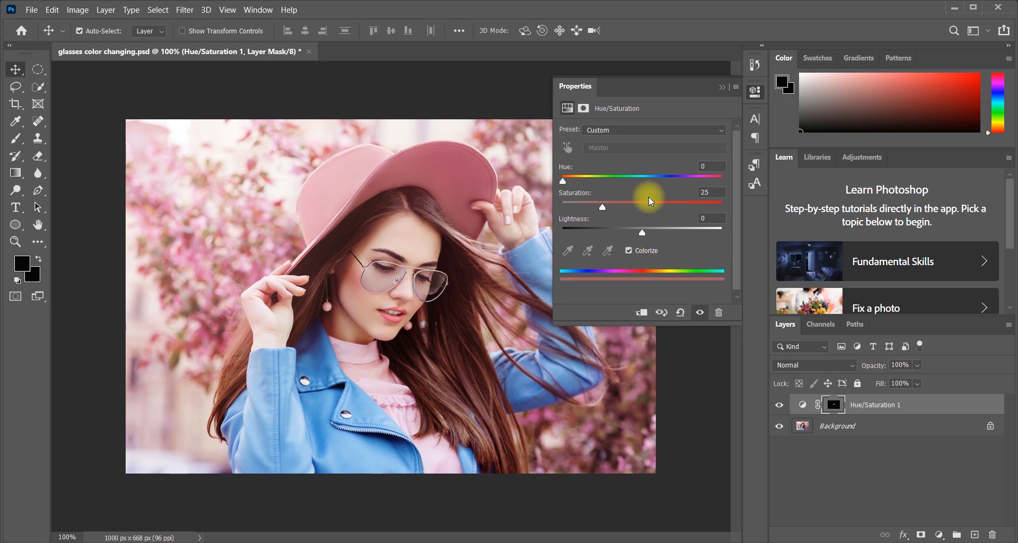
pyautogui.moveTo(562, 183); pyautogui.dragTo(701, 175)
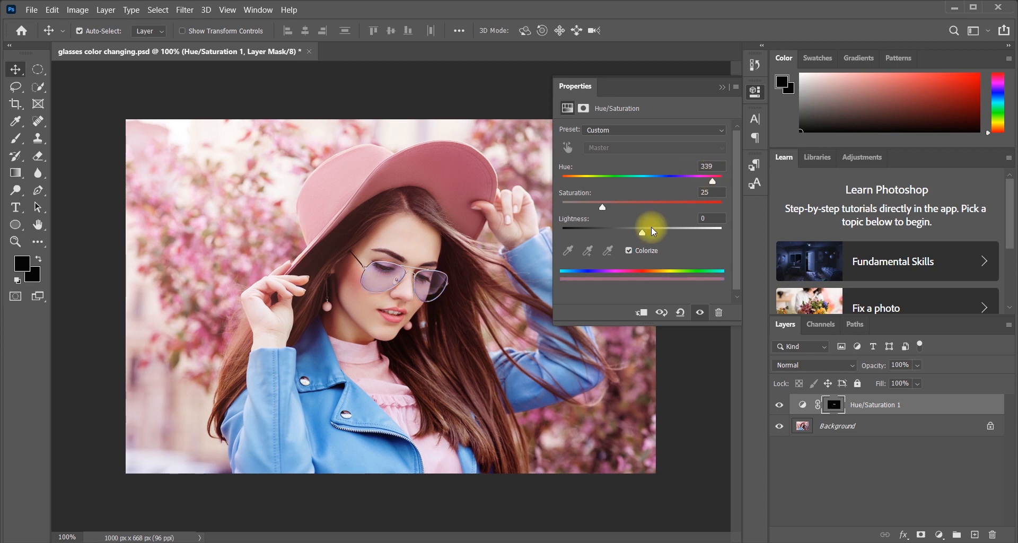
pyautogui.moveTo(644, 234); pyautogui.dragTo(631, 204)
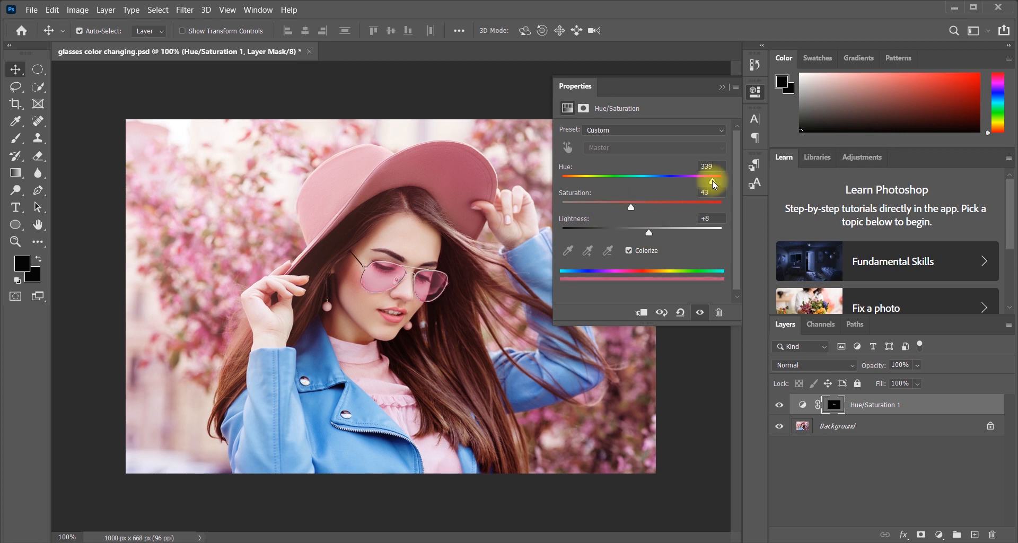
# - Try hues 0, 211 and 356 on the colorized lenses
pyautogui.moveTo(711, 181); pyautogui.dragTo(560, 192)
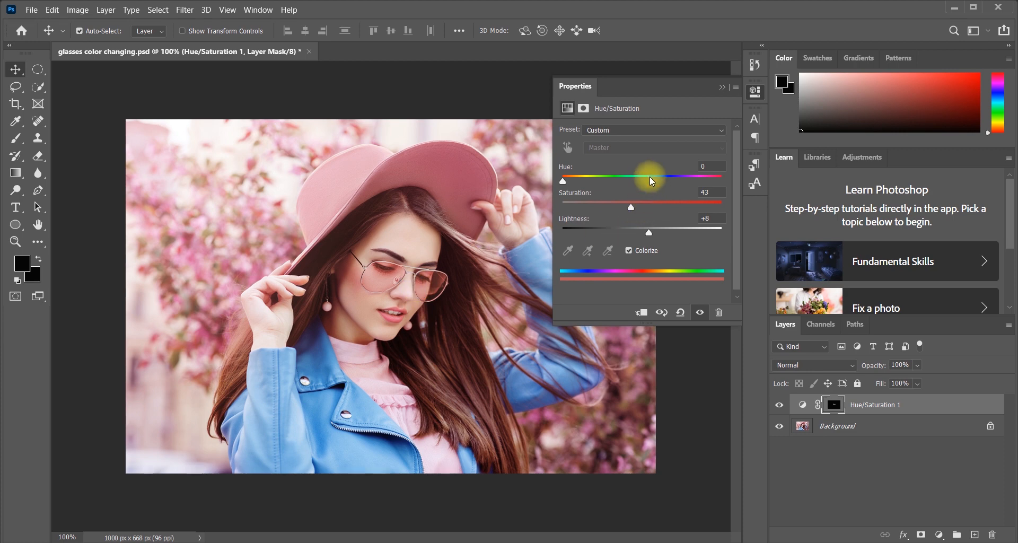
pyautogui.moveTo(650, 176); pyautogui.dragTo(656, 176)
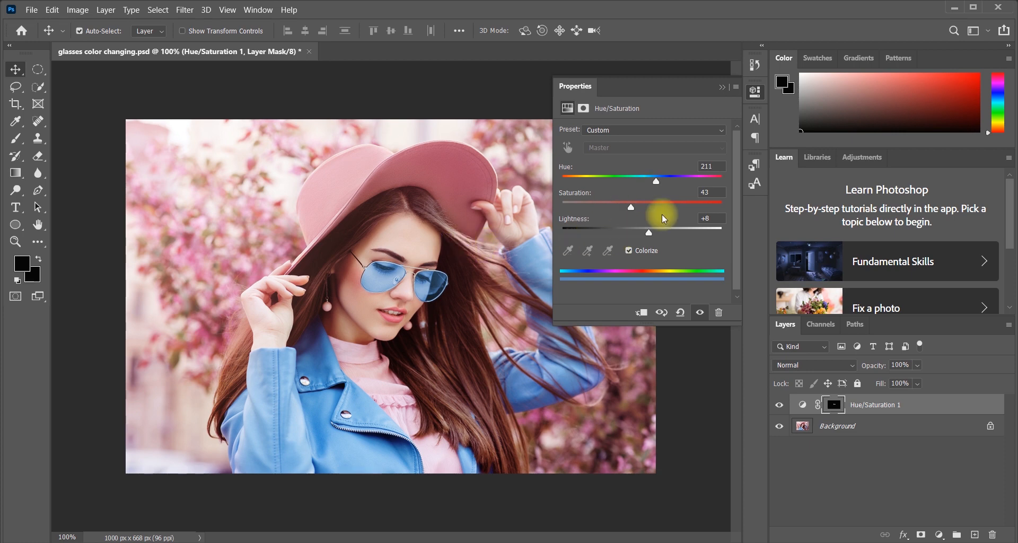
pyautogui.moveTo(657, 180); pyautogui.dragTo(720, 183)
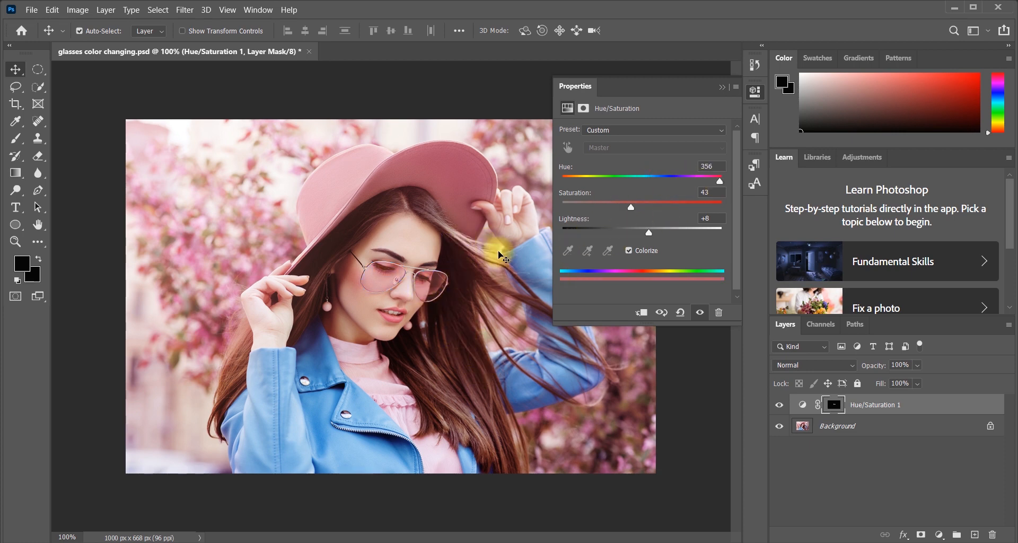
# - Try stronger lens tints: hue 0 with saturation 84, and hue 179 with saturation 96
pyautogui.moveTo(720, 182); pyautogui.dragTo(567, 193)
pyautogui.click(695, 203)
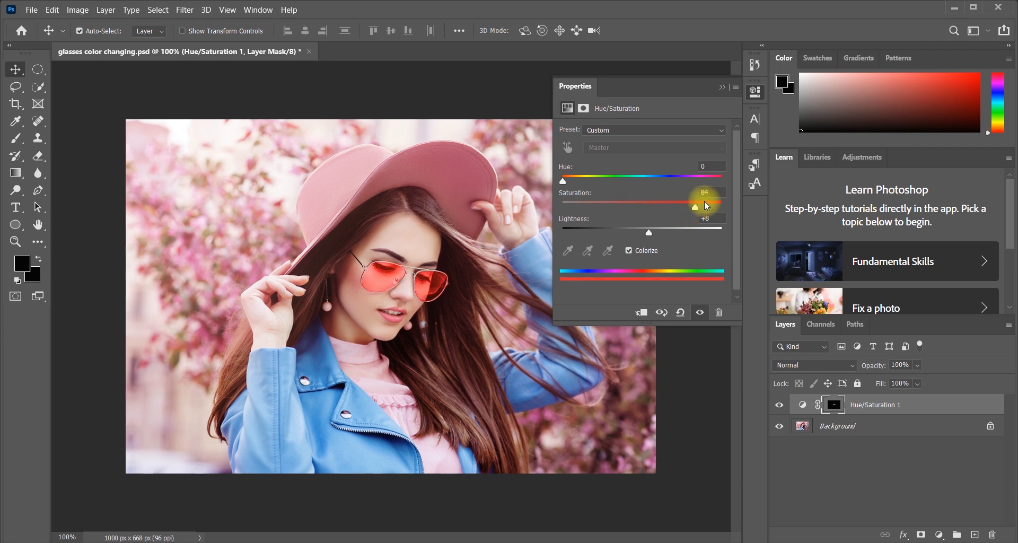
pyautogui.moveTo(582, 176); pyautogui.dragTo(721, 177)
pyautogui.moveTo(709, 181); pyautogui.dragTo(642, 179)
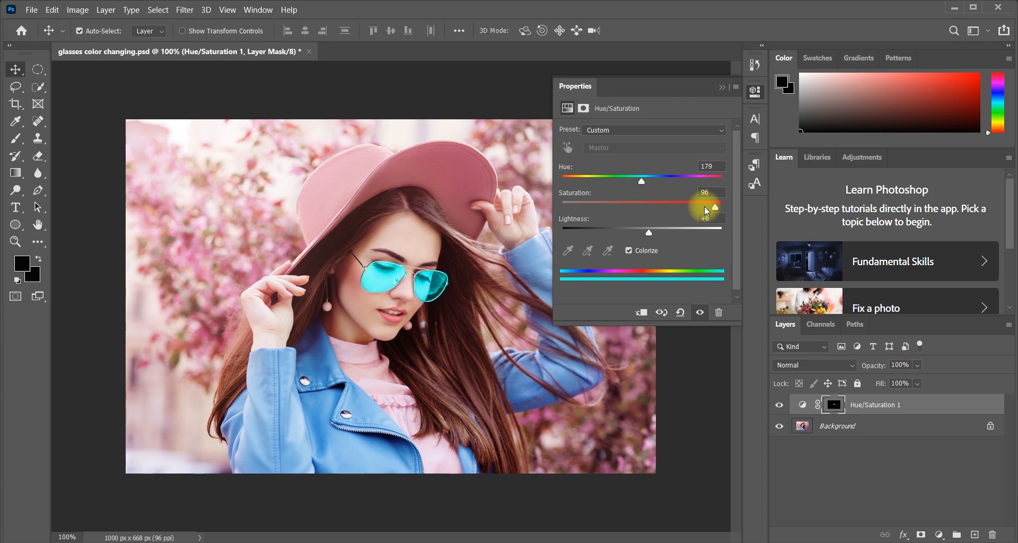
# - Tint the lenses purple with hue 260, saturation 48 and lightness +18
pyautogui.moveTo(704, 205); pyautogui.dragTo(640, 217)
pyautogui.moveTo(604, 181); pyautogui.dragTo(577, 207)
pyautogui.moveTo(662, 206); pyautogui.dragTo(666, 206)
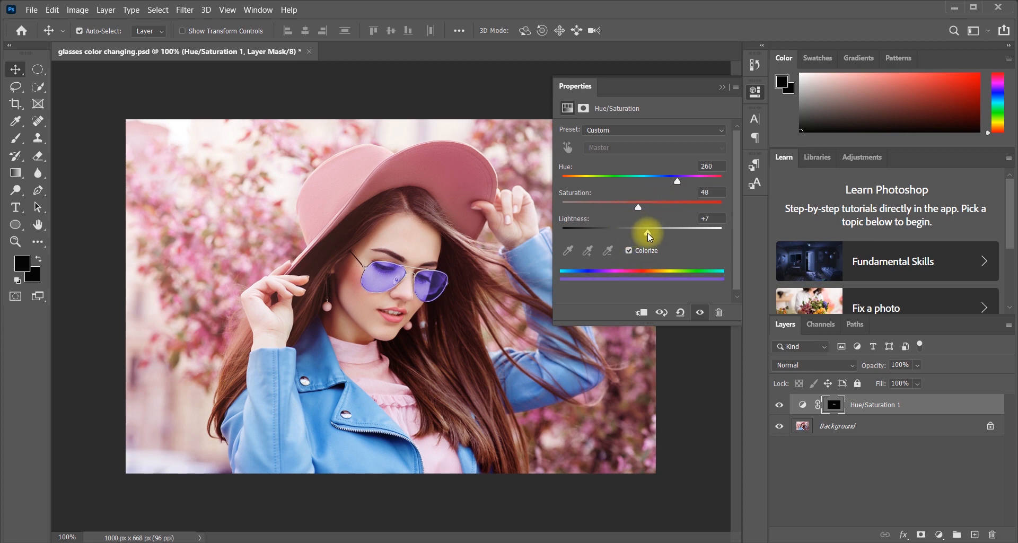
pyautogui.moveTo(647, 233)
pyautogui.mouseDown()
pyautogui.moveTo(568, 228)
pyautogui.moveTo(728, 228)
pyautogui.moveTo(612, 240)
pyautogui.moveTo(657, 236)
pyautogui.mouseUp()
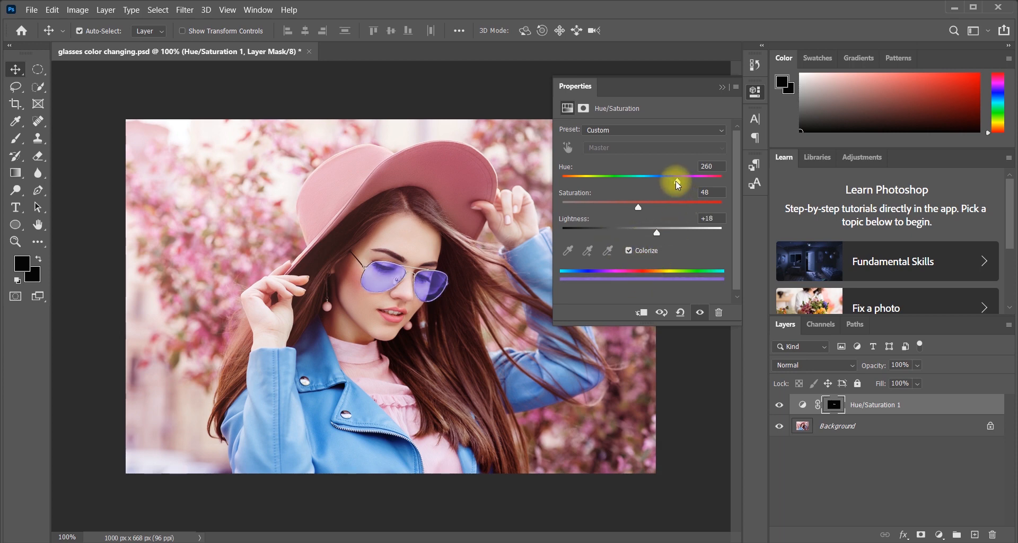
# - Try other lens hues such as 360 and 231, settling on hue 213 with saturation 61
pyautogui.moveTo(676, 181); pyautogui.dragTo(707, 178)
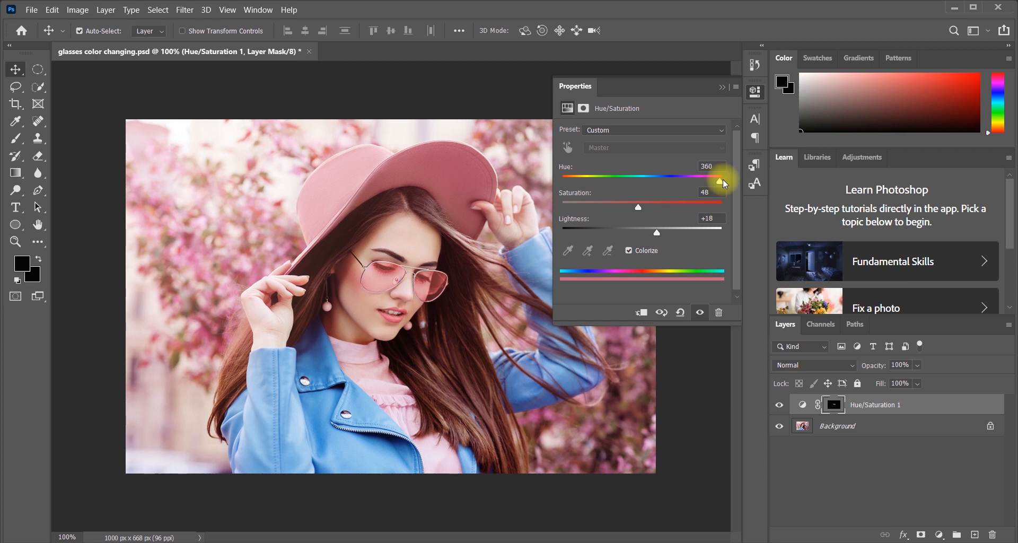
pyautogui.moveTo(699, 180); pyautogui.dragTo(666, 197)
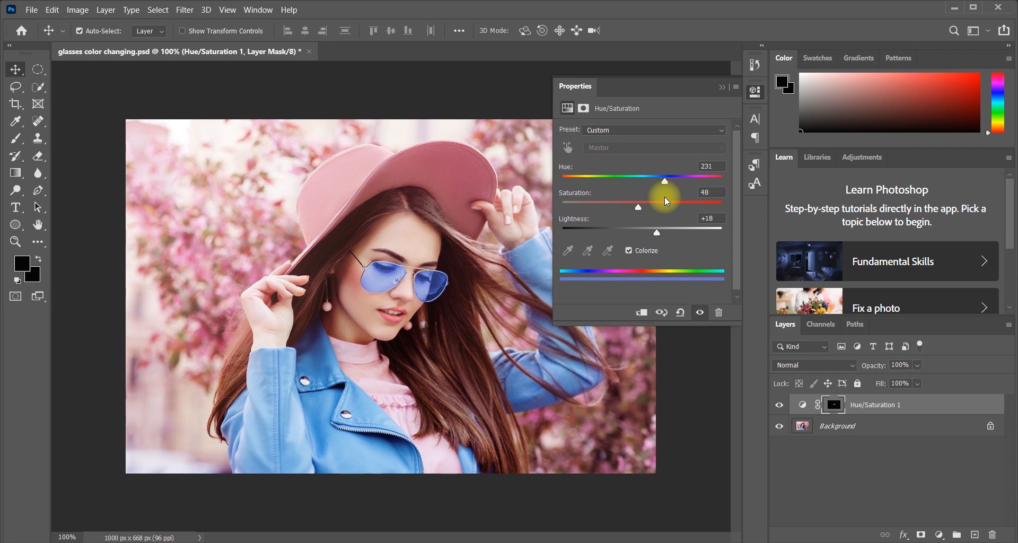
pyautogui.moveTo(664, 198); pyautogui.dragTo(580, 177)
pyautogui.moveTo(646, 207); pyautogui.dragTo(656, 184)
pyautogui.click(620, 177)
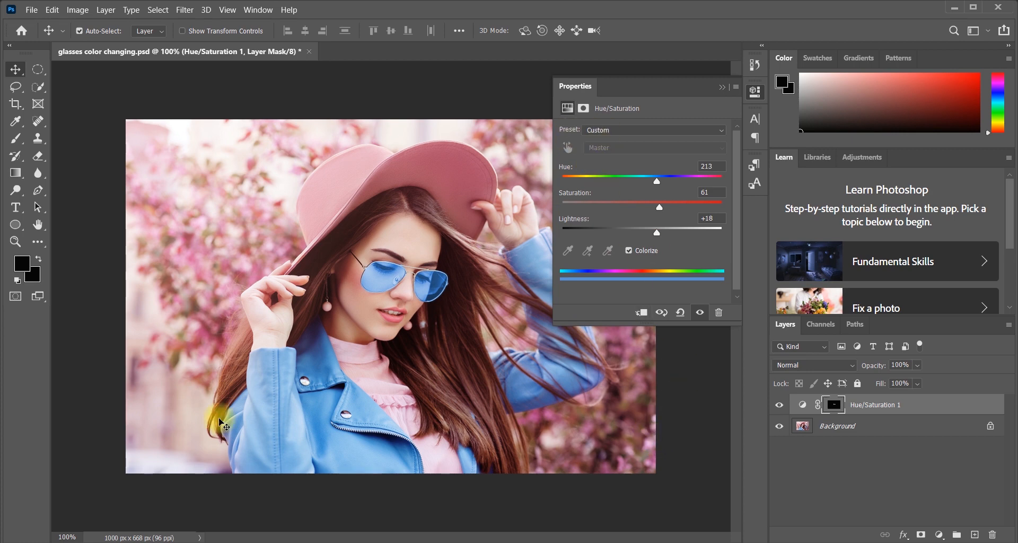
# - Fine-tune the lens hue to a deeper blue and collapse the Hue/Saturation properties
pyautogui.moveTo(661, 182)
pyautogui.mouseDown()
pyautogui.moveTo(727, 172)
pyautogui.moveTo(571, 179)
pyautogui.moveTo(672, 180)
pyautogui.mouseUp()
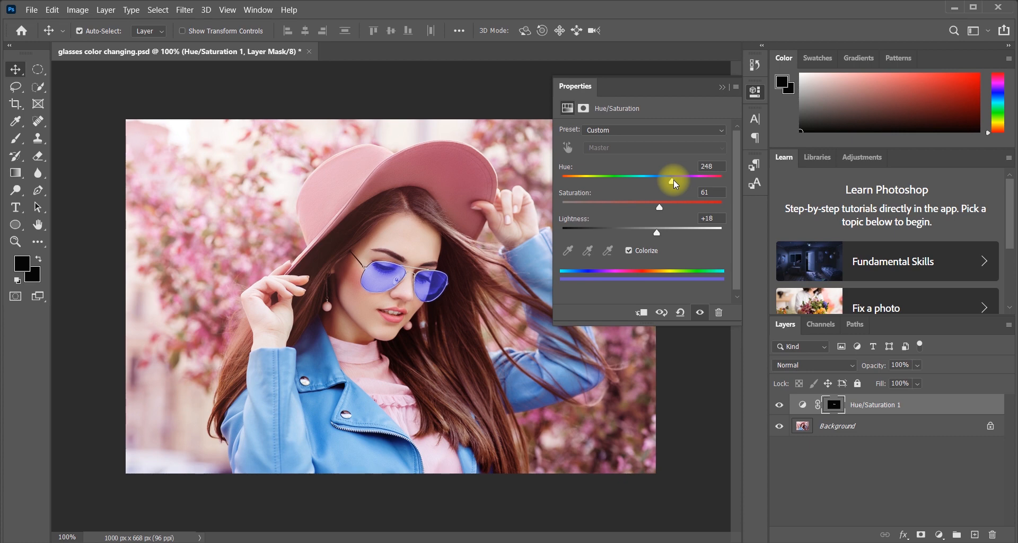
pyautogui.moveTo(673, 180)
pyautogui.mouseDown()
pyautogui.moveTo(704, 179)
pyautogui.moveTo(662, 174)
pyautogui.mouseUp()
pyautogui.click(722, 87)
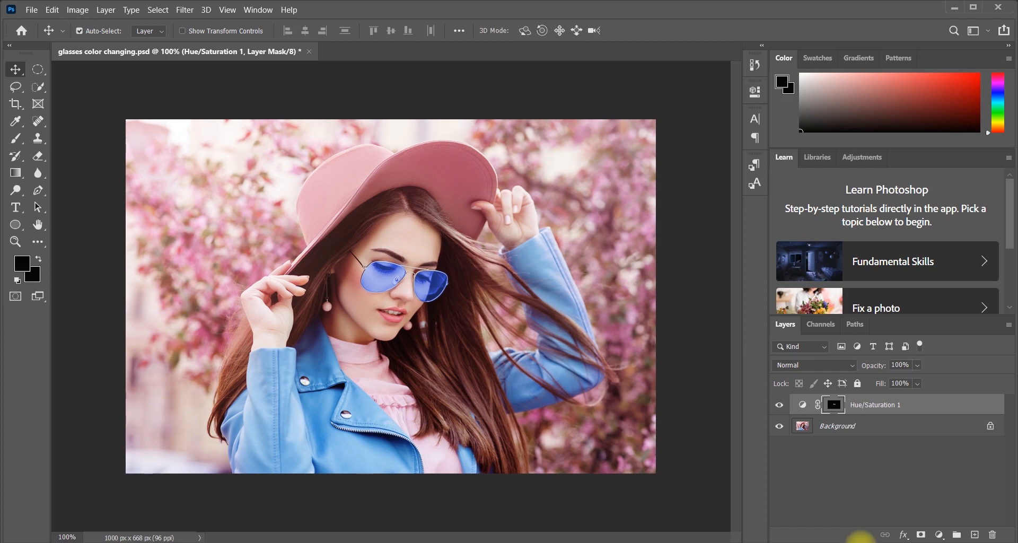